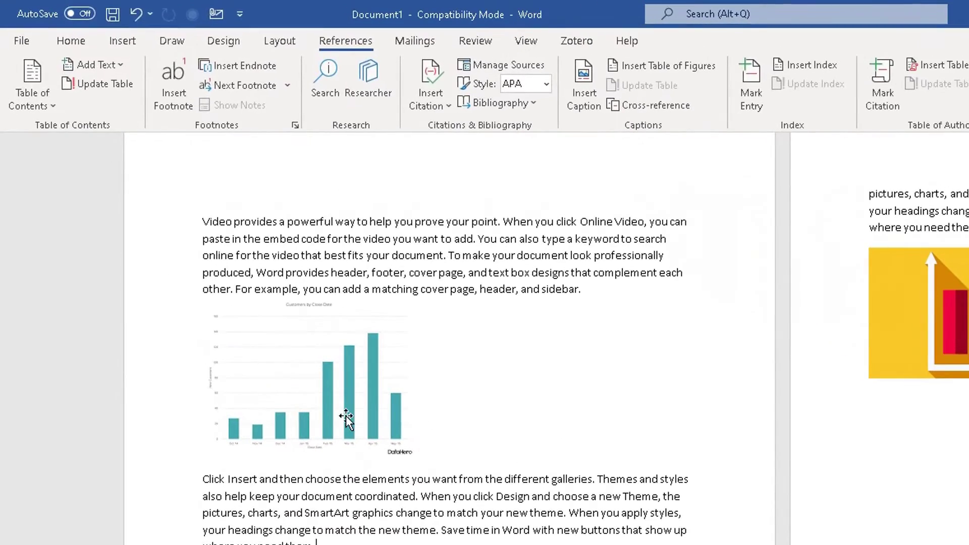
Step: Start a caption on the first bar chart reading 'Figure 1 - a graph to show x, y, z'
{"action": "left_click", "coordinate": [346, 417]}
{"action": "scroll", "coordinate": [309, 270], "scroll_direction": "down", "scroll_amount": 5}
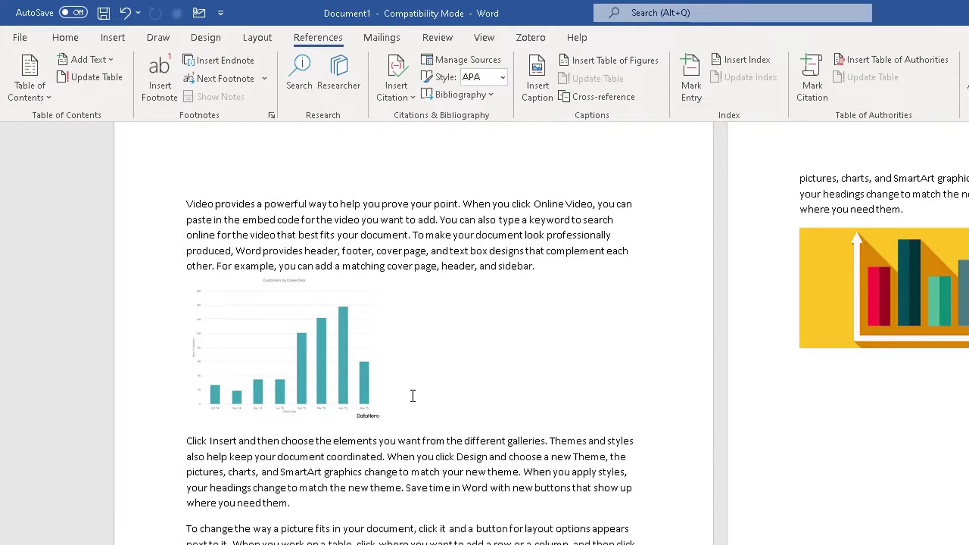
{"action": "left_click", "coordinate": [321, 341]}
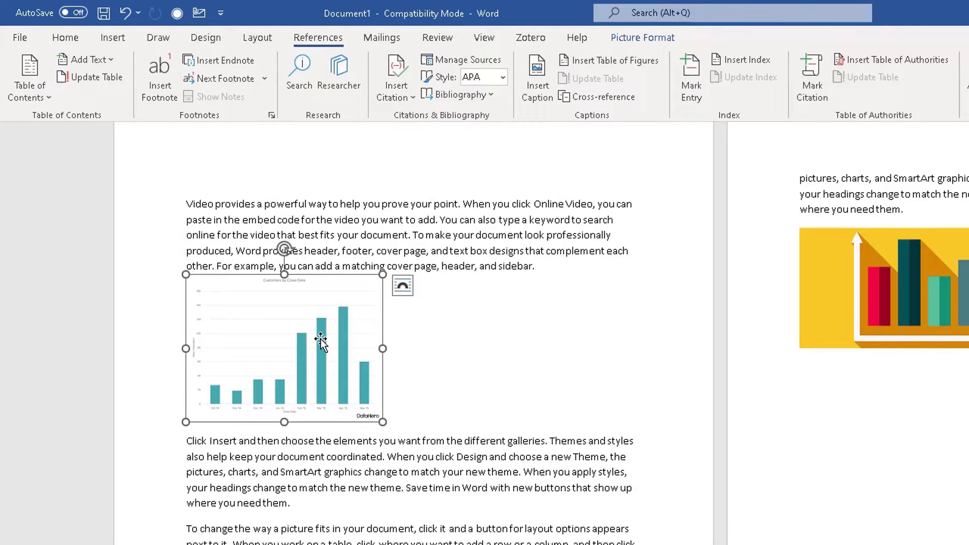
{"action": "right_click", "coordinate": [321, 341]}
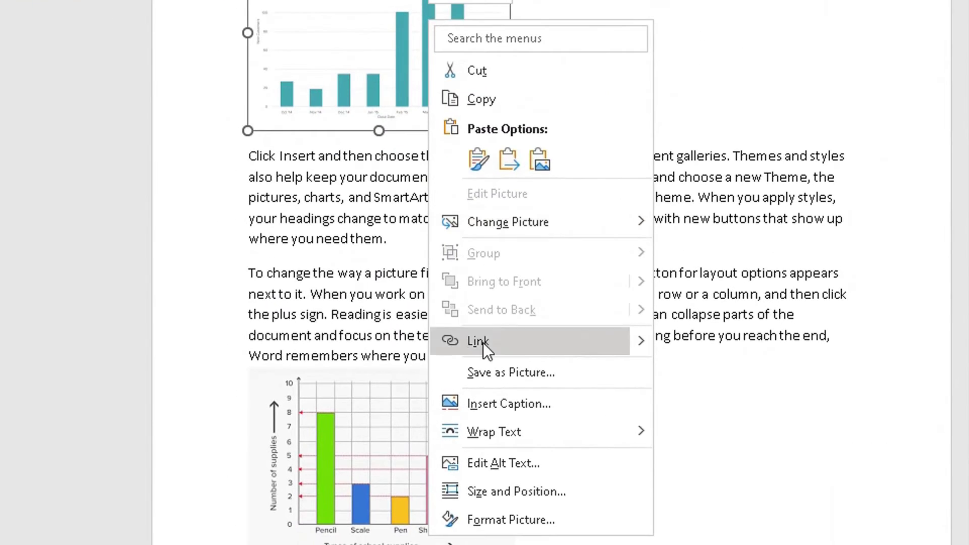
{"action": "left_click", "coordinate": [504, 404]}
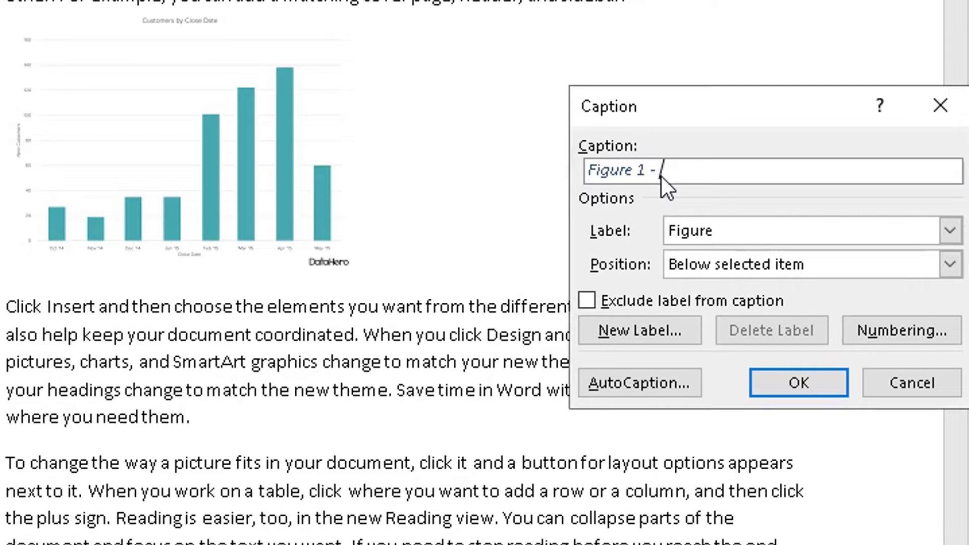
{"action": "type", "text": "a graph to "}
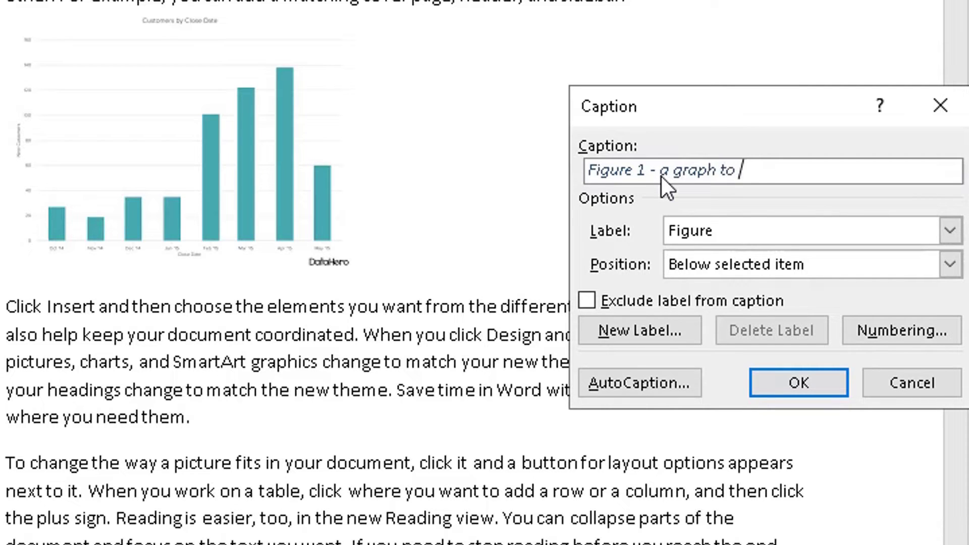
{"action": "type", "text": "show"}
{"action": "key", "text": "BackSpace"}
{"action": "type", "text": "ow "}
{"action": "type", "text": "x, y"}
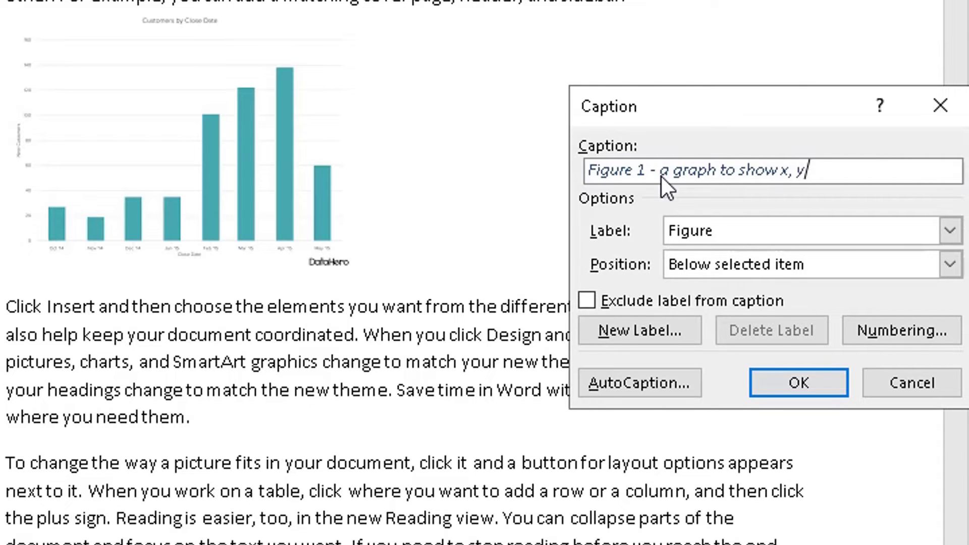
{"action": "key", "text": "BackSpace"}
{"action": "type", "text": "y, z"}
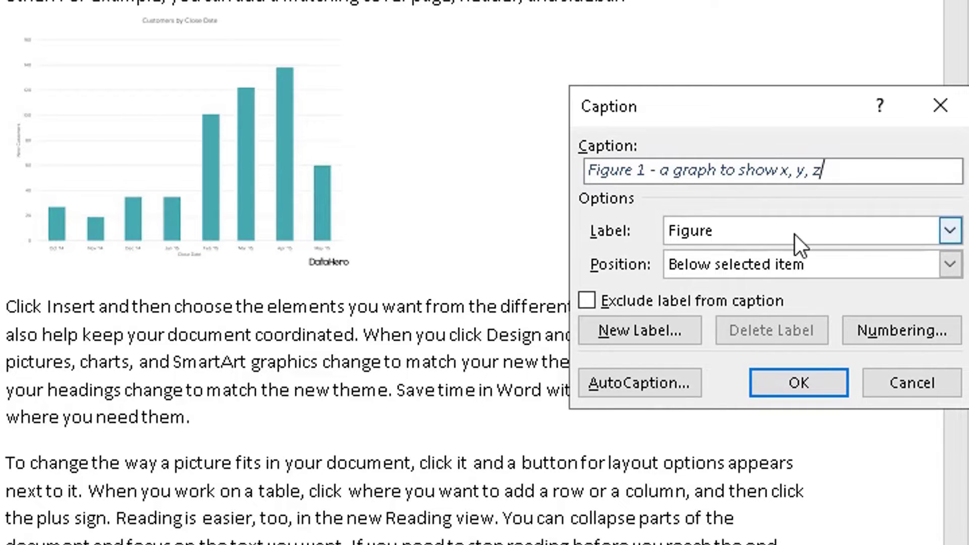
Step: Keep the caption label as Figure and its position below the chart
{"action": "left_click", "coordinate": [951, 235]}
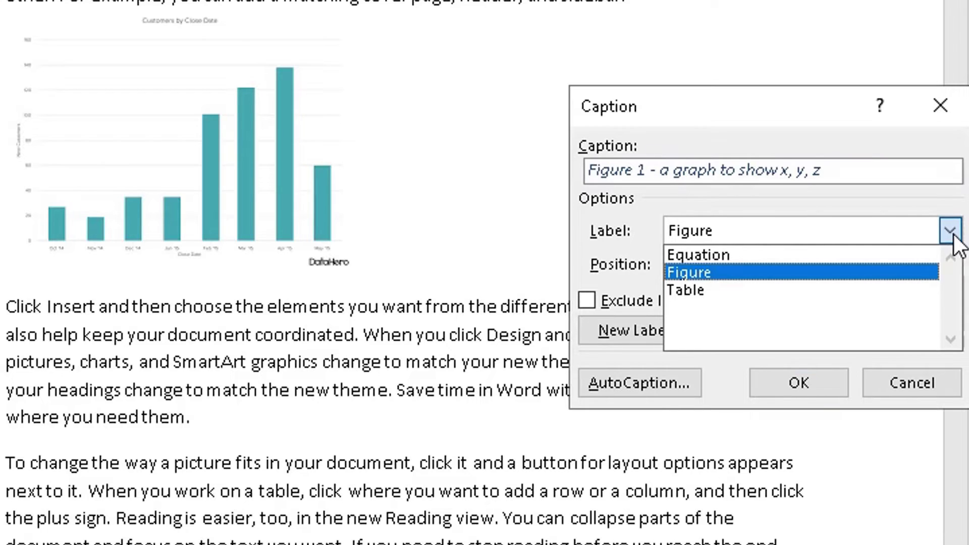
{"action": "left_click", "coordinate": [719, 273]}
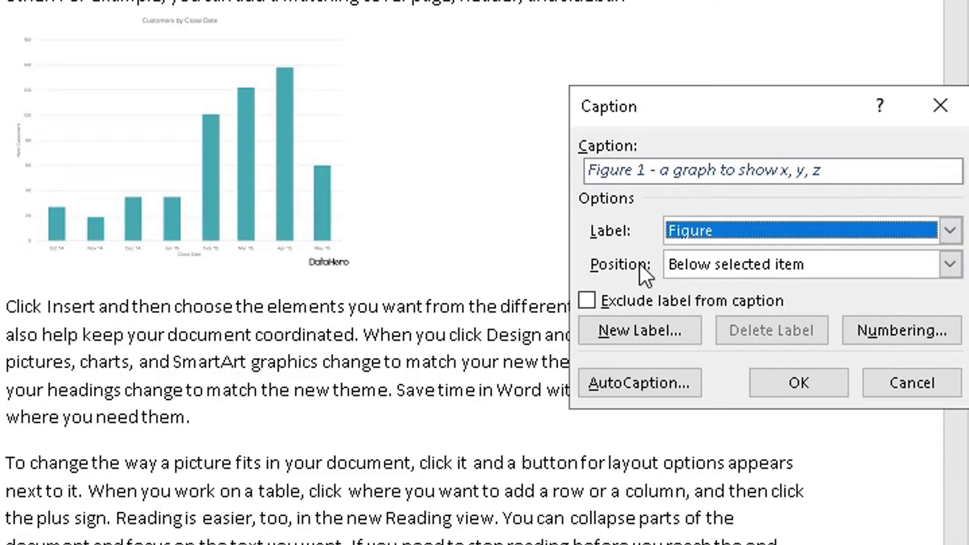
{"action": "left_click", "coordinate": [936, 269]}
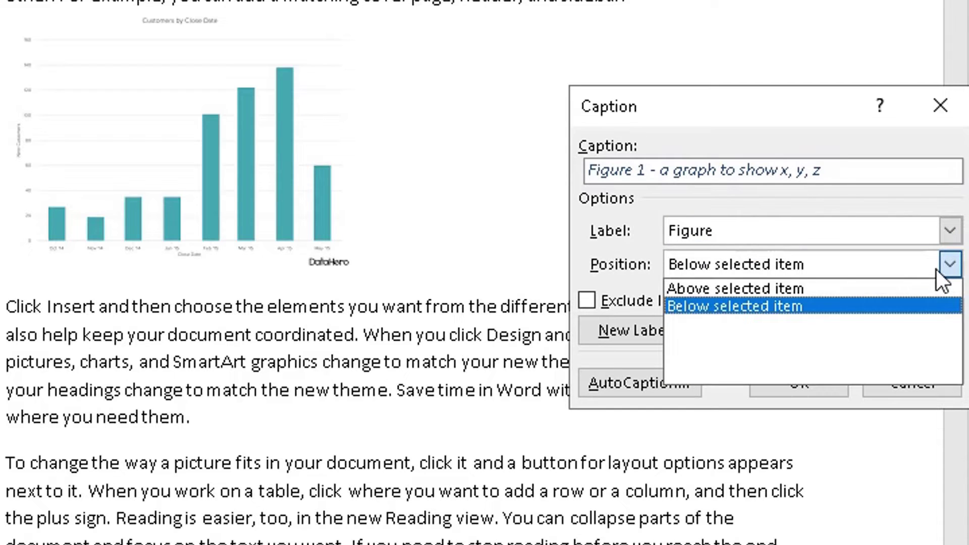
{"action": "left_click", "coordinate": [801, 301]}
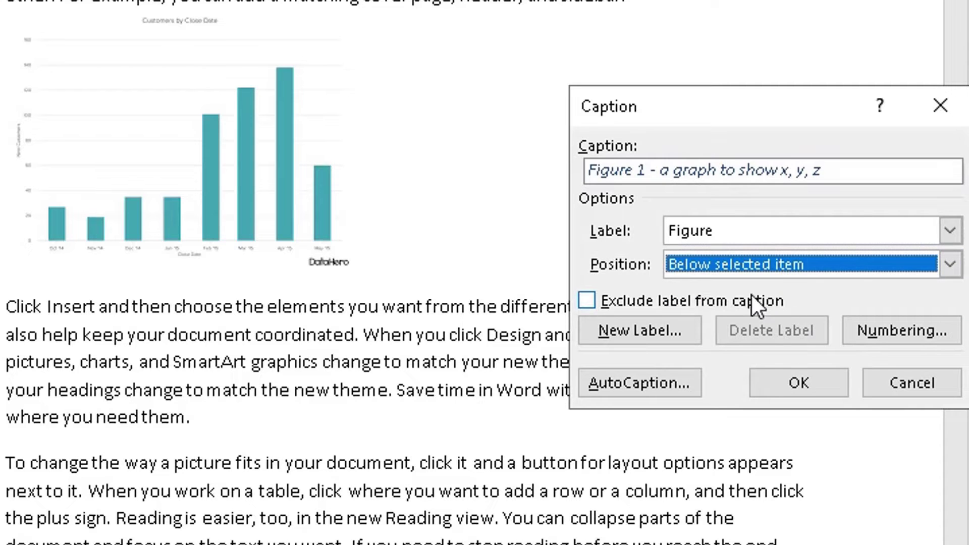
{"action": "left_click", "coordinate": [586, 305]}
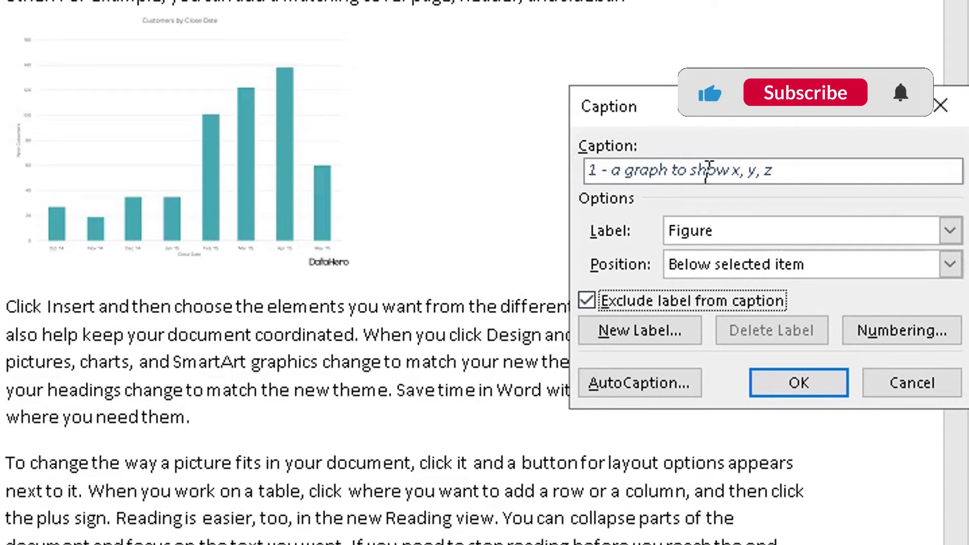
{"action": "left_click", "coordinate": [586, 301]}
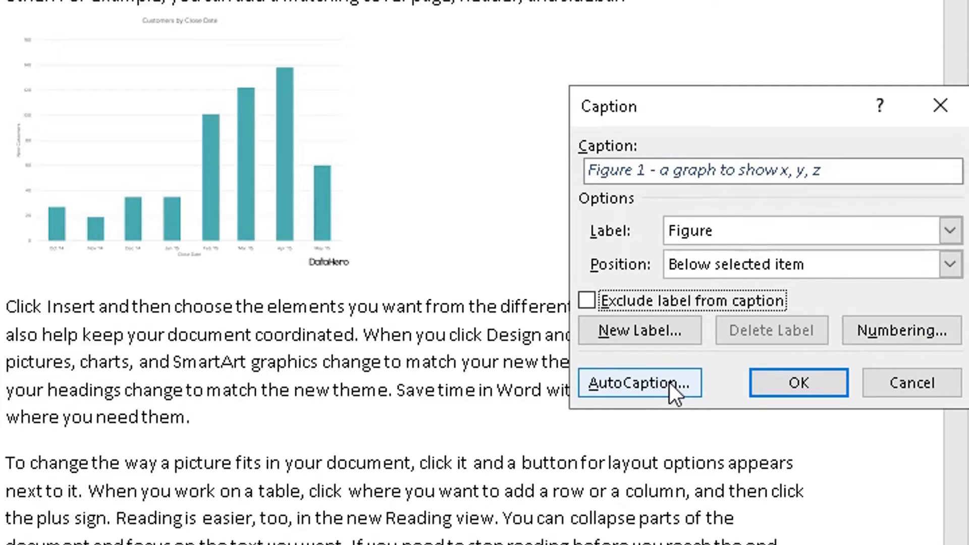
Step: Insert the Figure 1 caption, then caption the school-supplies chart 'Figure 2 - second graph'
{"action": "left_click", "coordinate": [774, 380]}
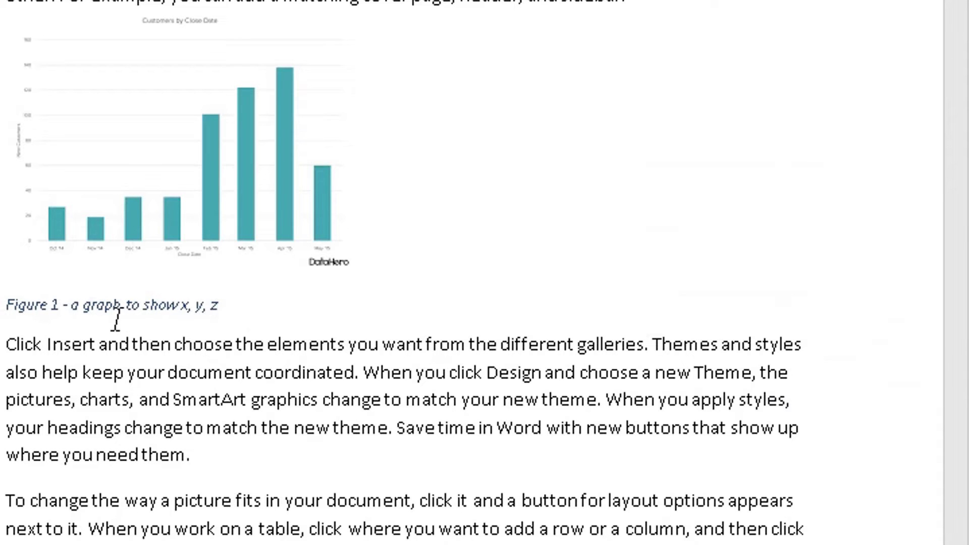
{"action": "scroll", "coordinate": [311, 465], "scroll_direction": "down", "scroll_amount": 3}
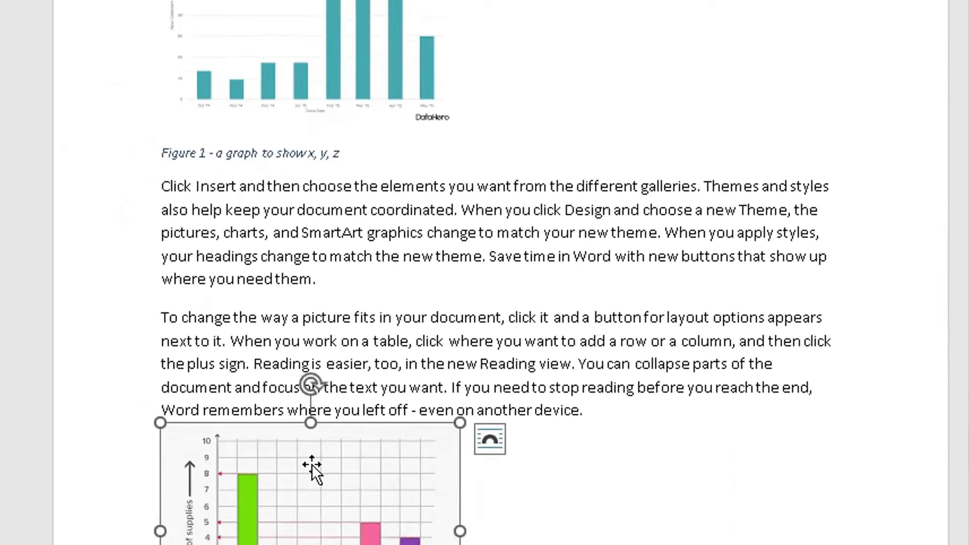
{"action": "right_click", "coordinate": [387, 347]}
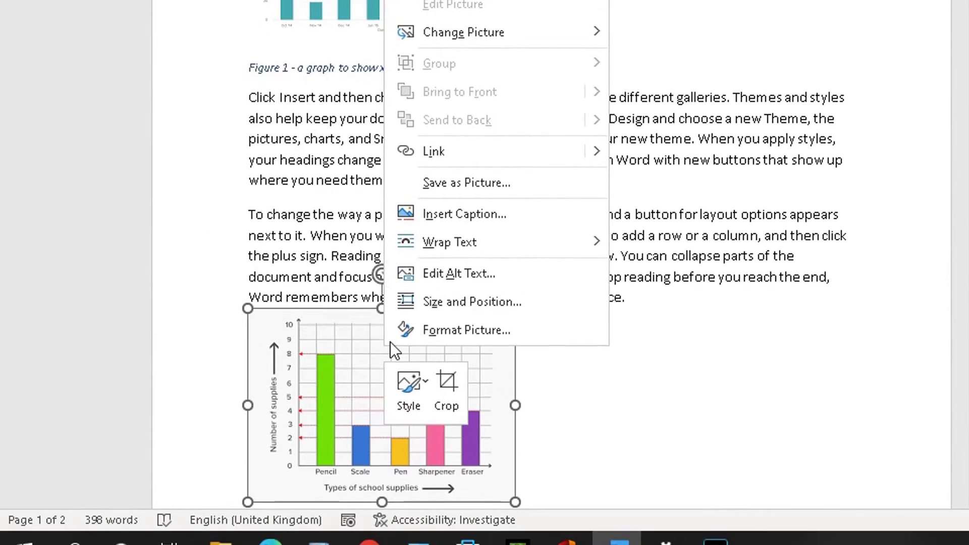
{"action": "left_click", "coordinate": [457, 225]}
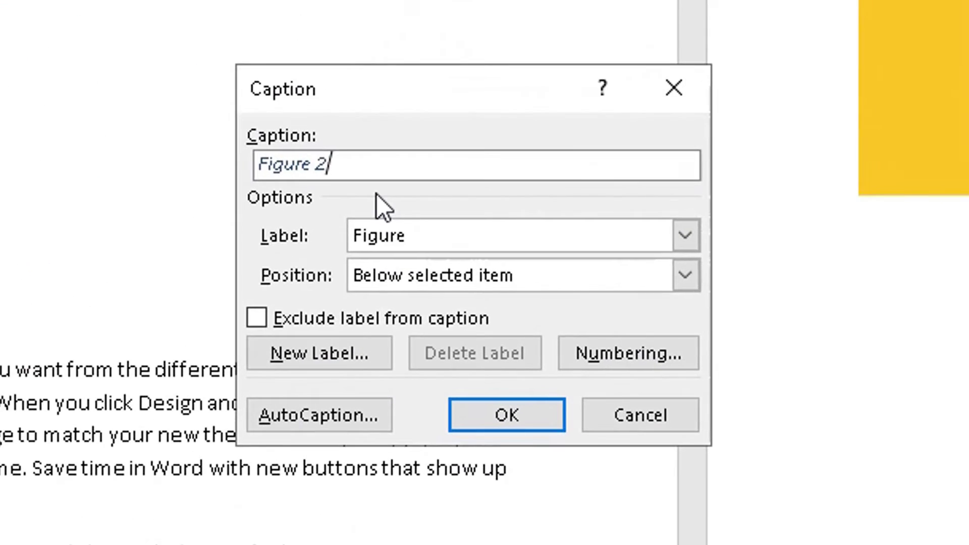
{"action": "type", "text": "- second "}
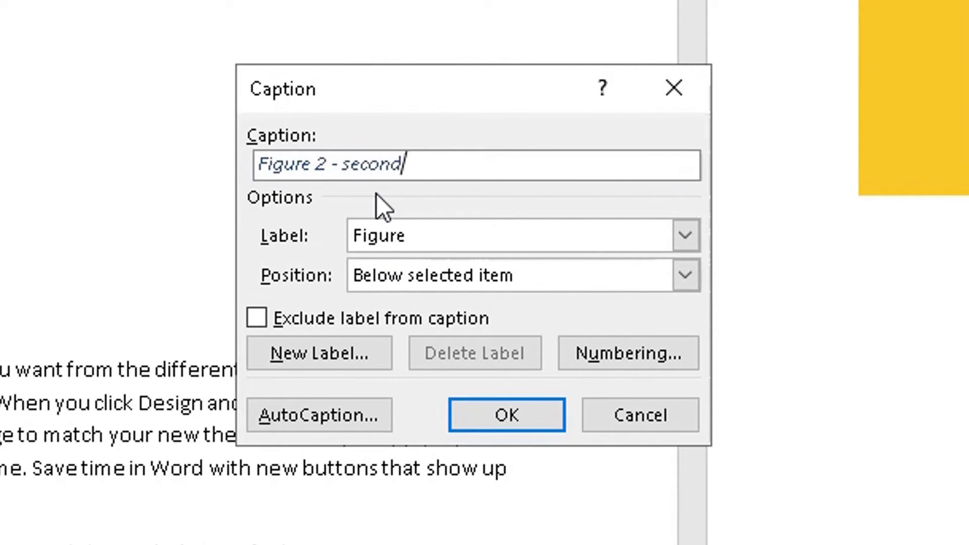
{"action": "type", "text": "graph"}
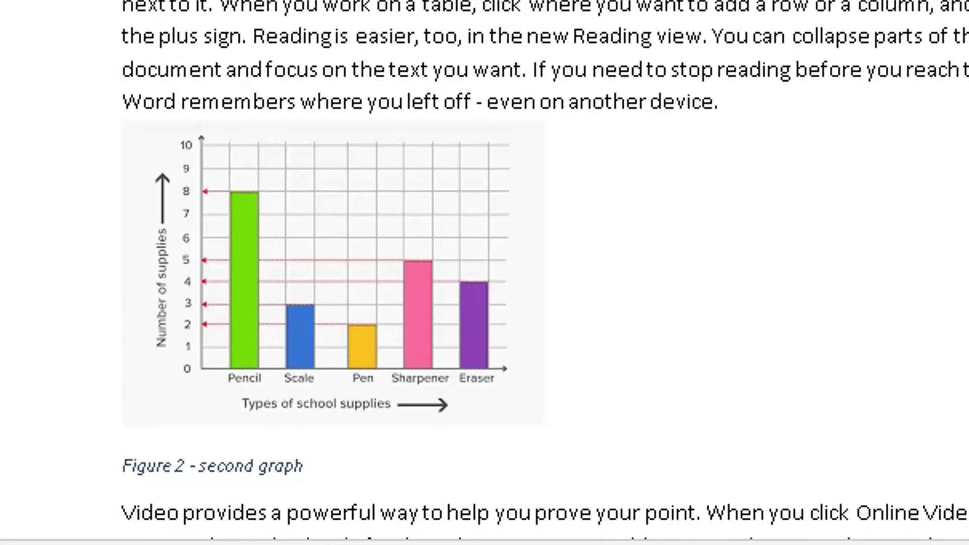
Step: Caption the yellow chart 'Figure 3 - third graph' below it
{"action": "left_click", "coordinate": [665, 191]}
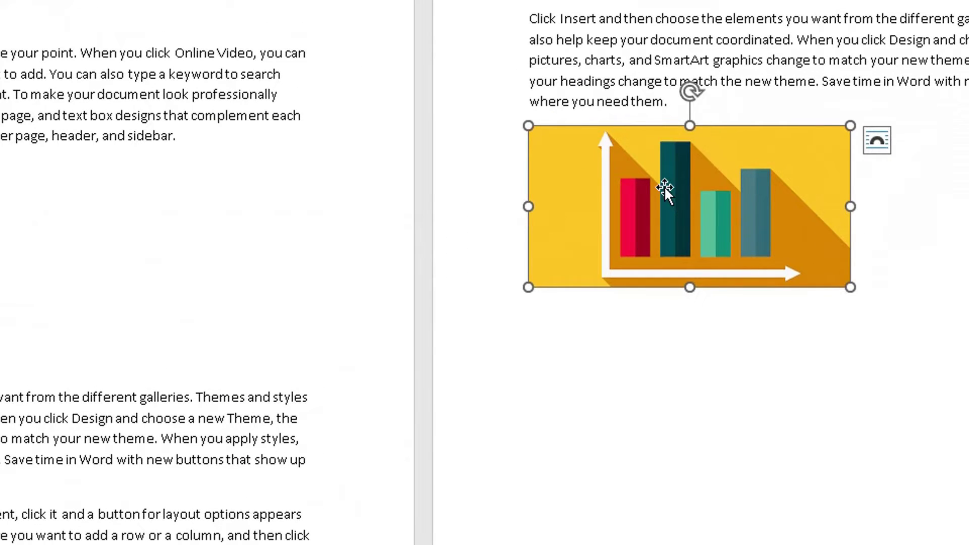
{"action": "right_click", "coordinate": [665, 191]}
{"action": "left_click", "coordinate": [717, 525]}
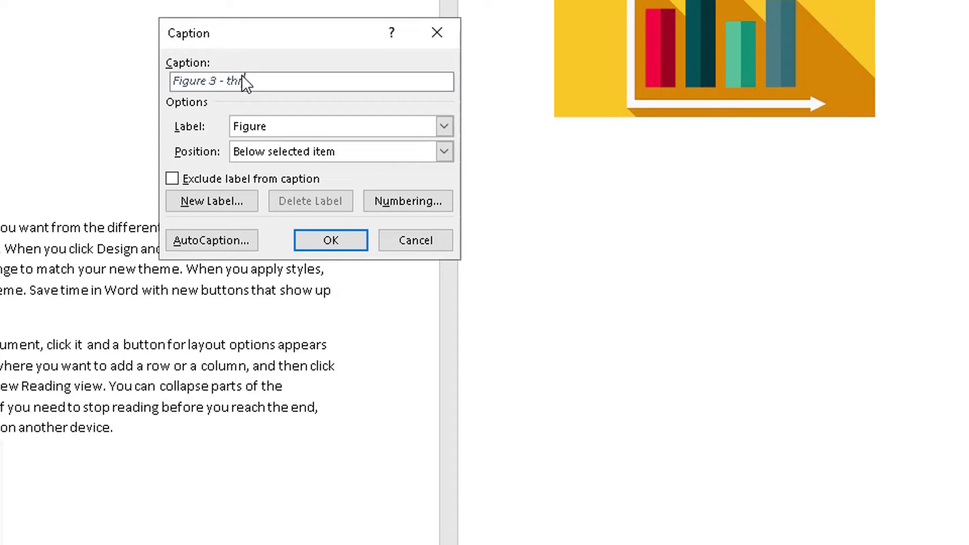
{"action": "type", "text": "rd graph"}
{"action": "left_click", "coordinate": [298, 242]}
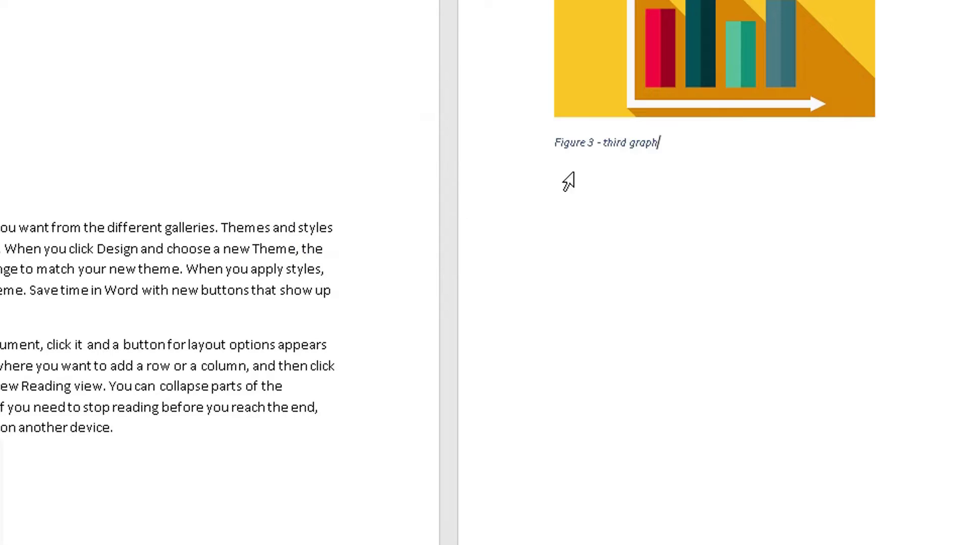
{"action": "left_click", "coordinate": [628, 147]}
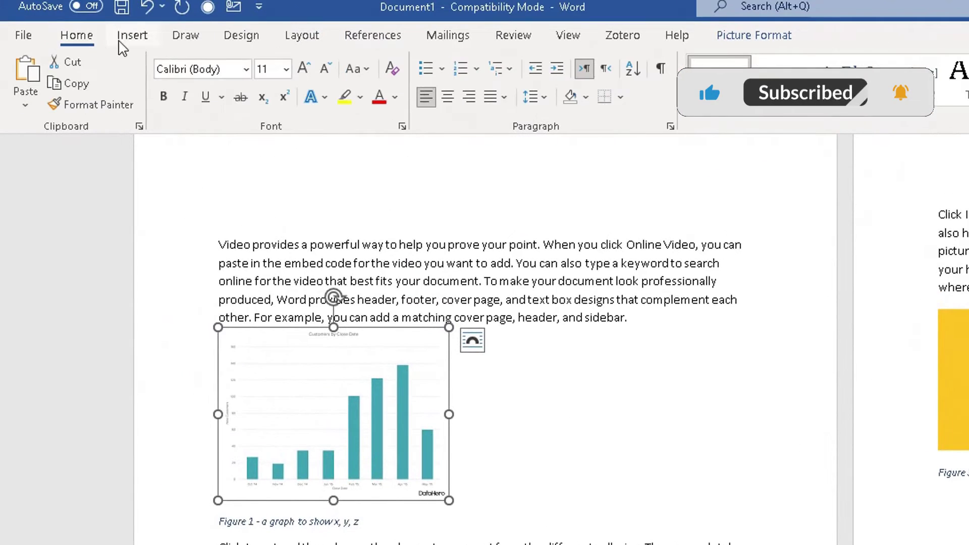
Step: Center-align each of the three graphs together with its Figure 1, 2 and 3 caption
{"action": "left_click", "coordinate": [447, 97]}
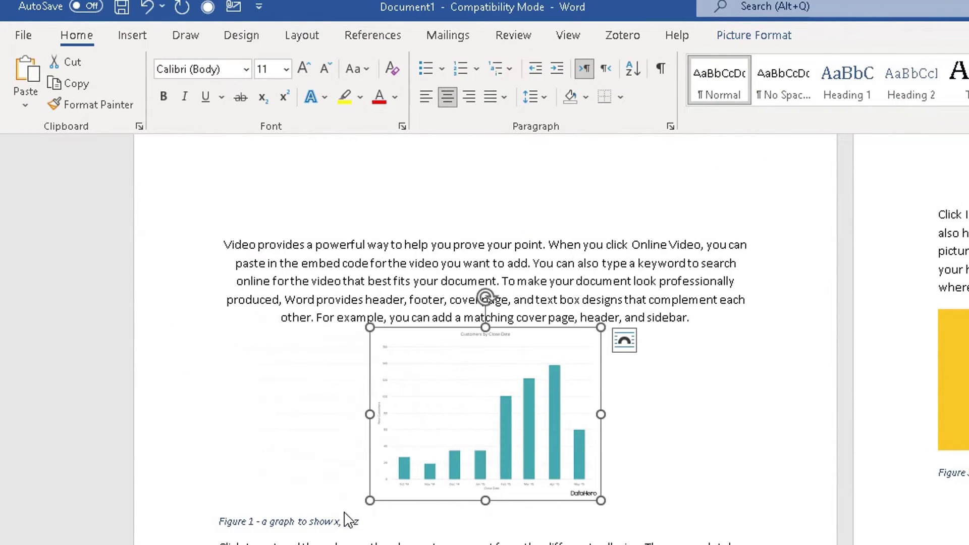
{"action": "left_click", "coordinate": [360, 521]}
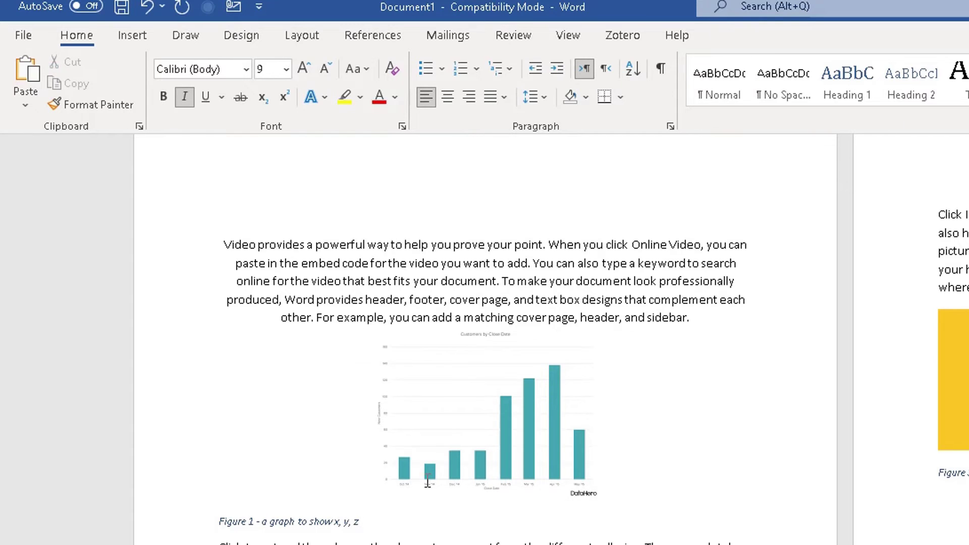
{"action": "left_click", "coordinate": [456, 104]}
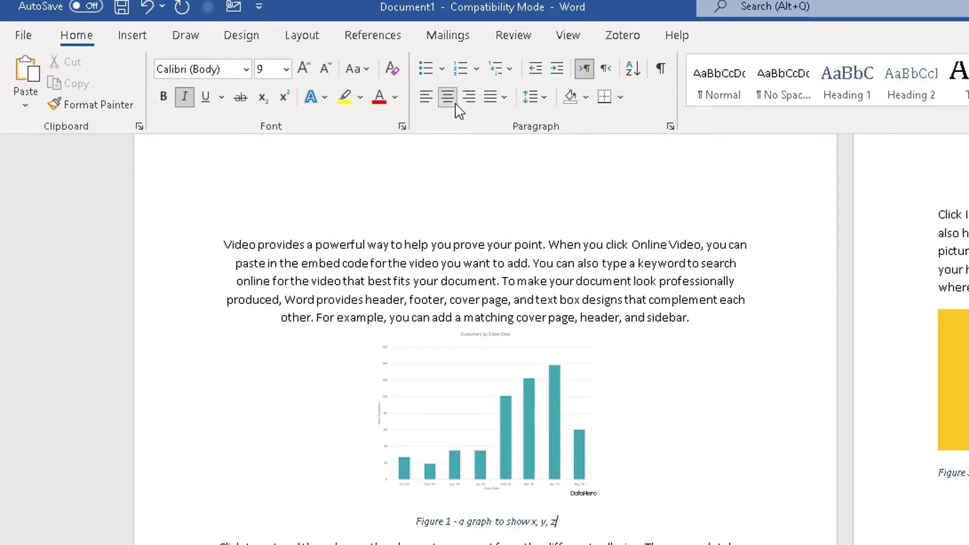
{"action": "scroll", "coordinate": [484, 328], "scroll_direction": "down", "scroll_amount": 3}
{"action": "scroll", "coordinate": [484, 328], "scroll_direction": "down", "scroll_amount": 2}
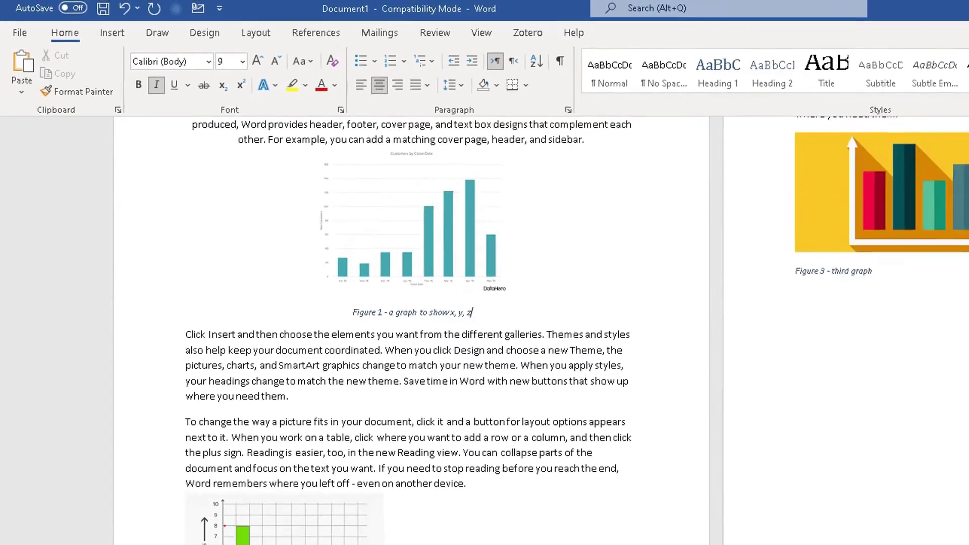
{"action": "left_click", "coordinate": [304, 72]}
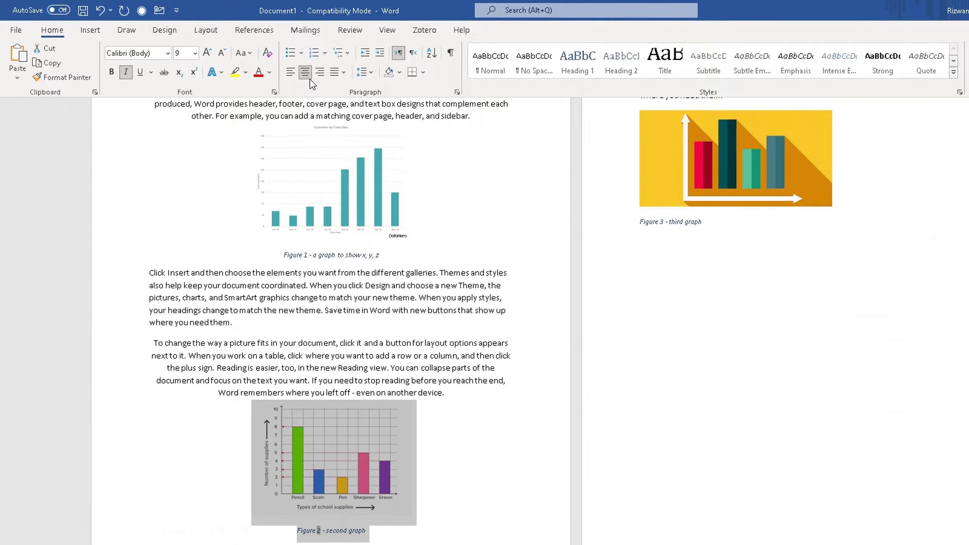
{"action": "scroll", "coordinate": [758, 263], "scroll_direction": "up", "scroll_amount": 2}
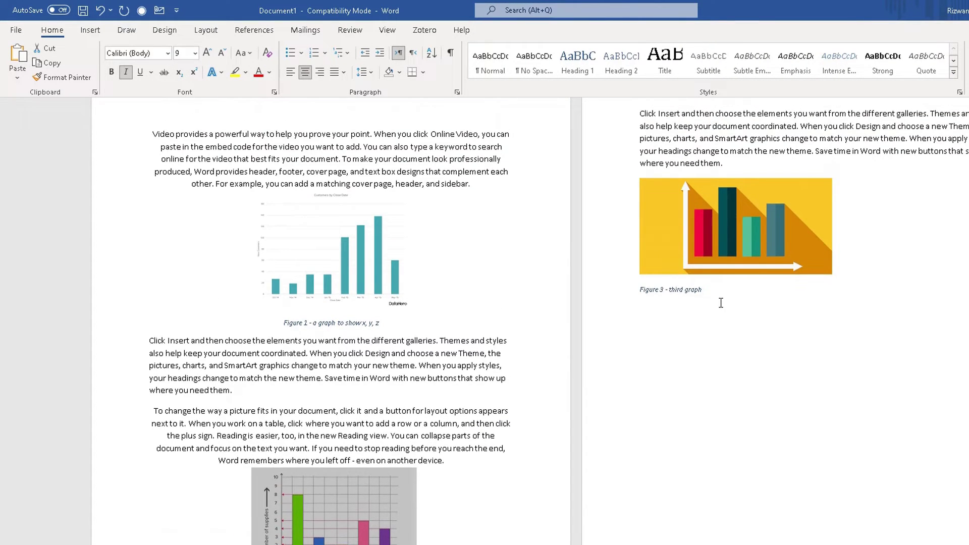
{"action": "left_click_drag", "start_coordinate": [721, 303], "coordinate": [655, 187]}
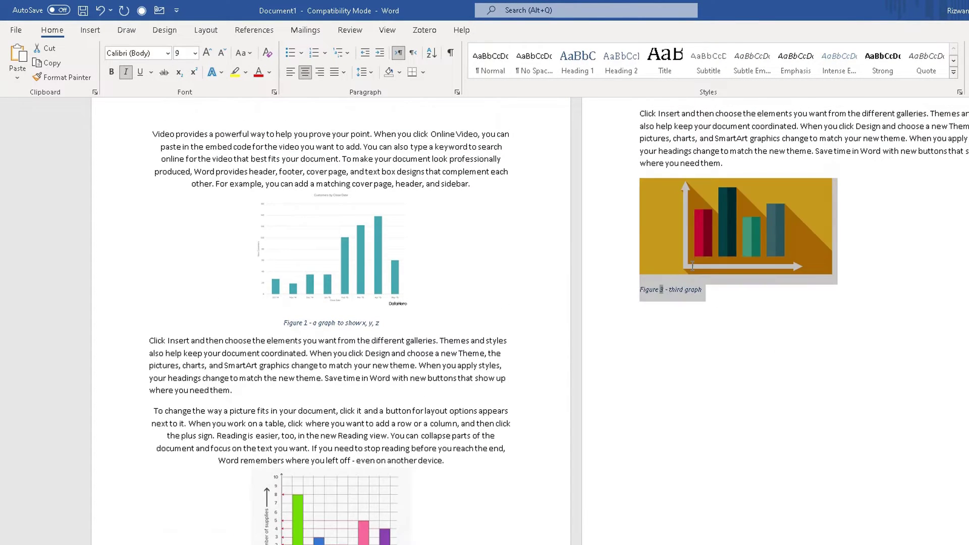
{"action": "left_click", "coordinate": [308, 75]}
{"action": "left_click", "coordinate": [717, 308]}
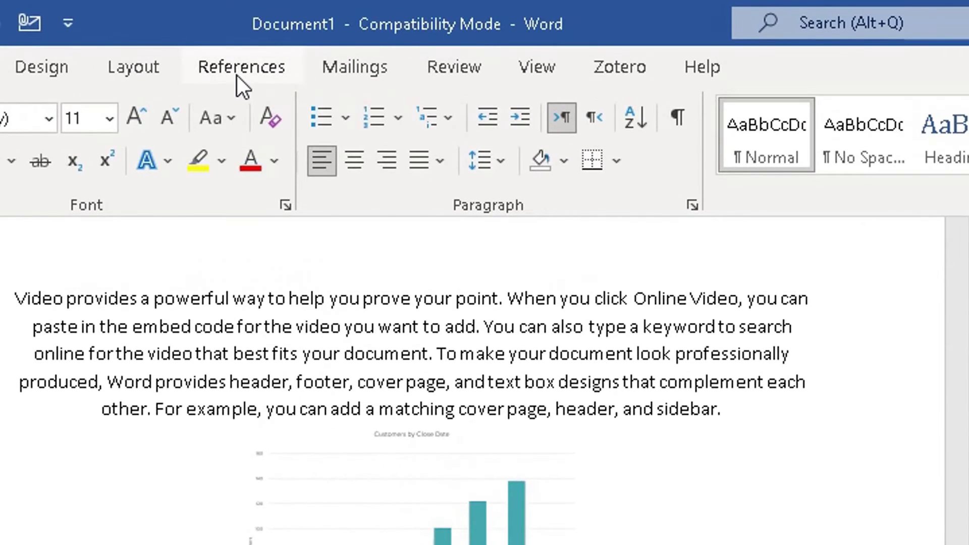
Step: Insert a table of figures with dotted tab leaders below the third graph
{"action": "left_click", "coordinate": [237, 75]}
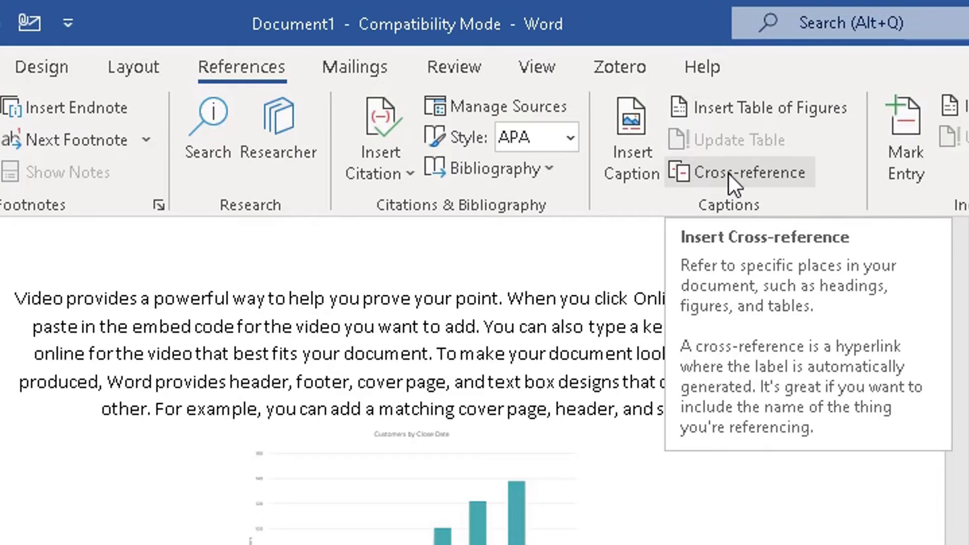
{"action": "left_click", "coordinate": [734, 110]}
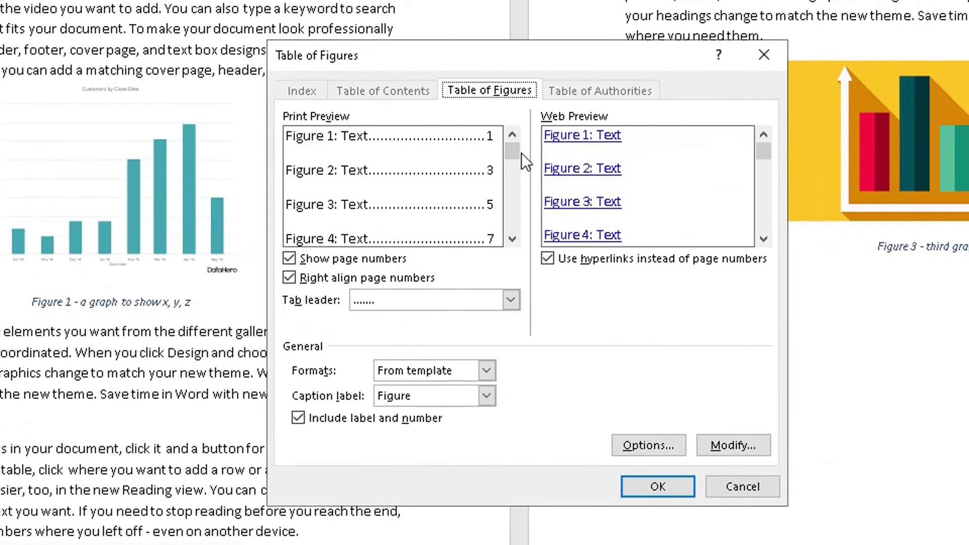
{"action": "mouse_move", "coordinate": [519, 154]}
{"action": "left_mouse_down"}
{"action": "mouse_move", "coordinate": [519, 176]}
{"action": "mouse_move", "coordinate": [512, 148]}
{"action": "left_mouse_up"}
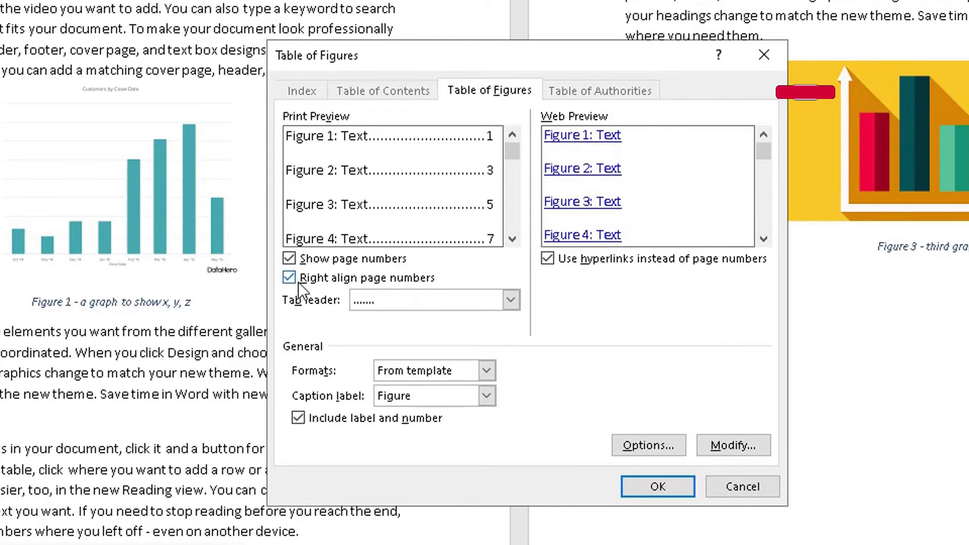
{"action": "left_click", "coordinate": [516, 305]}
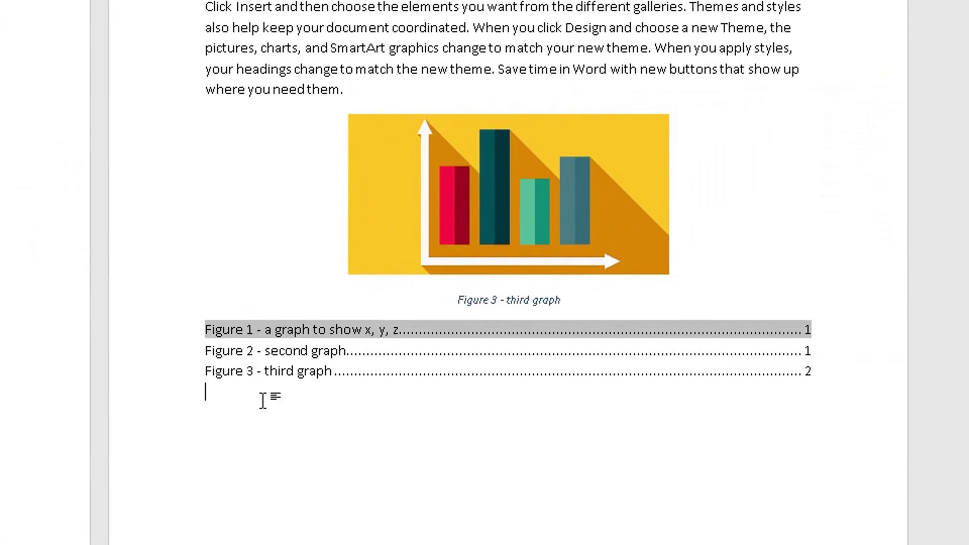
Step: Extend the Figure 3 caption to read 'third graph to show a,b, c'
{"action": "left_click", "coordinate": [270, 351]}
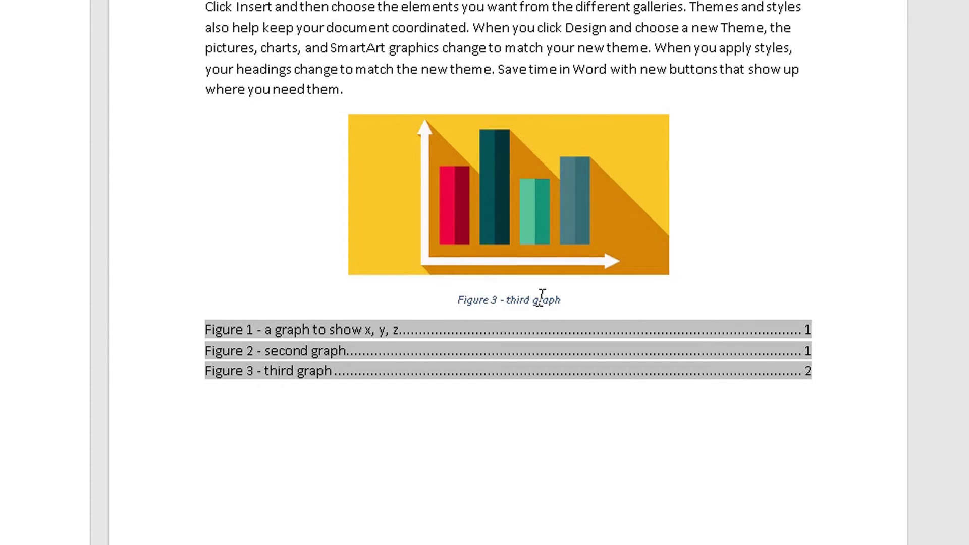
{"action": "left_click", "coordinate": [521, 301]}
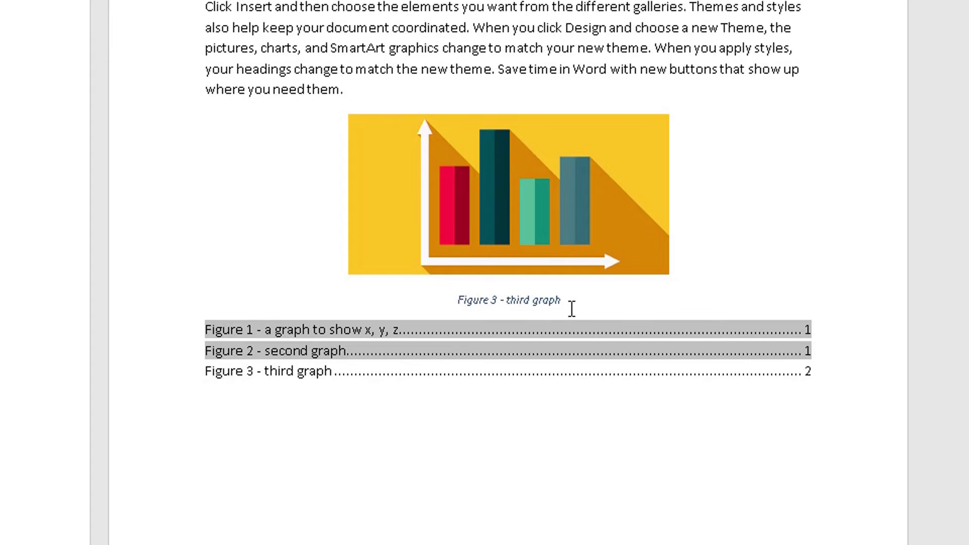
{"action": "left_click", "coordinate": [572, 303]}
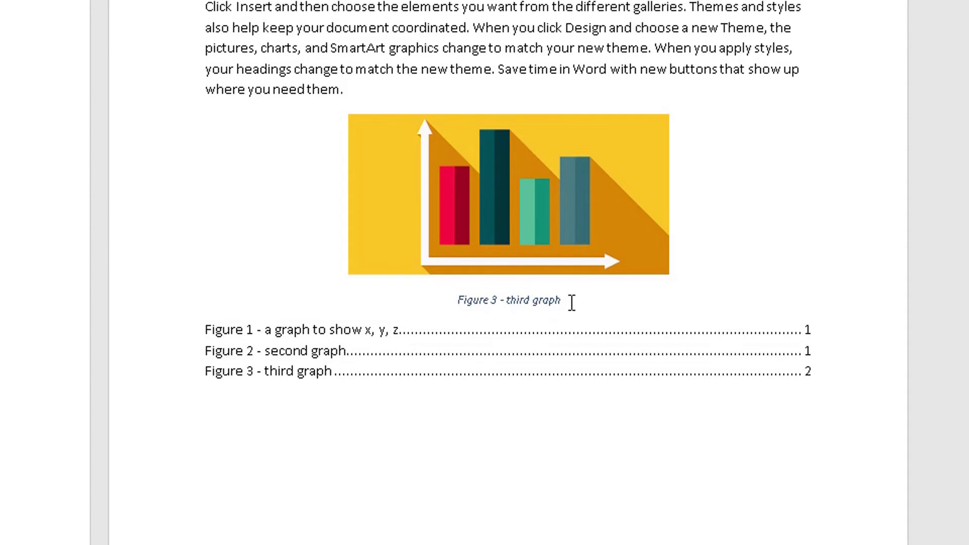
{"action": "type", "text": "to show a,b ,c"}
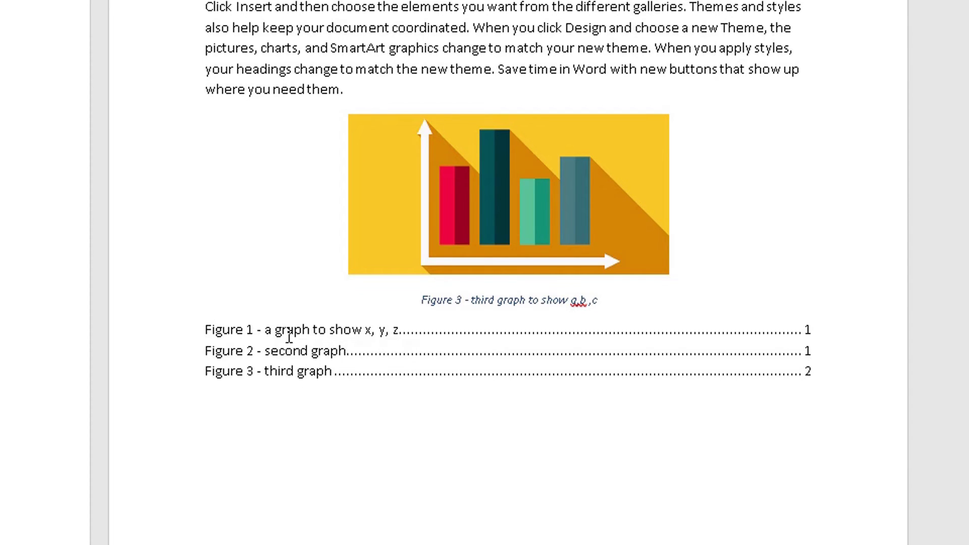
Step: Update the entire table of figures so it reflects the new Figure 3 wording
{"action": "left_click", "coordinate": [288, 334]}
{"action": "right_click", "coordinate": [289, 334]}
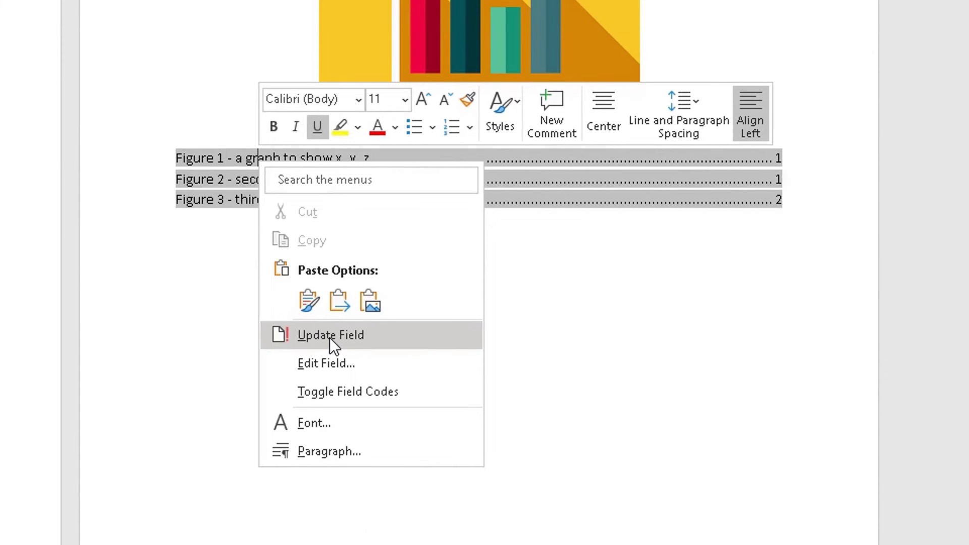
{"action": "left_click", "coordinate": [328, 336]}
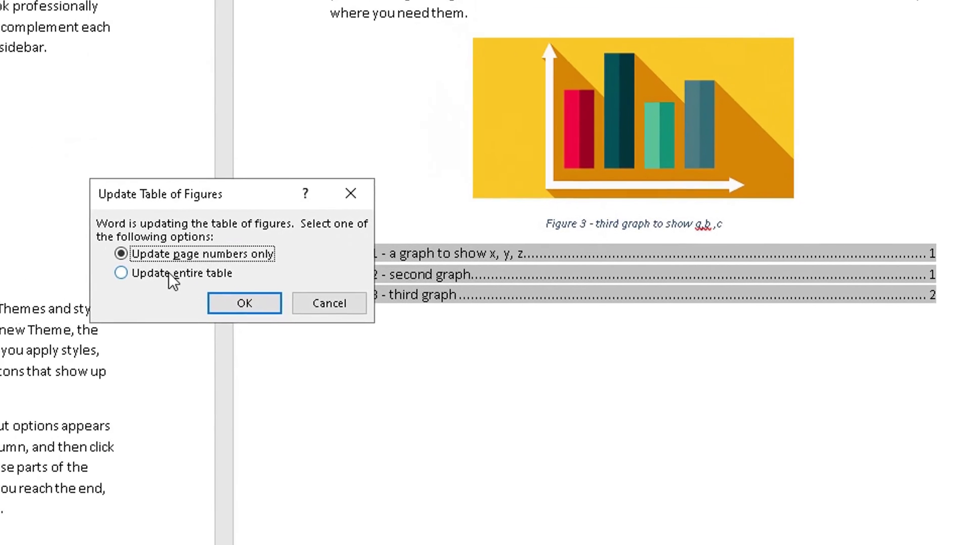
{"action": "left_click", "coordinate": [56, 202]}
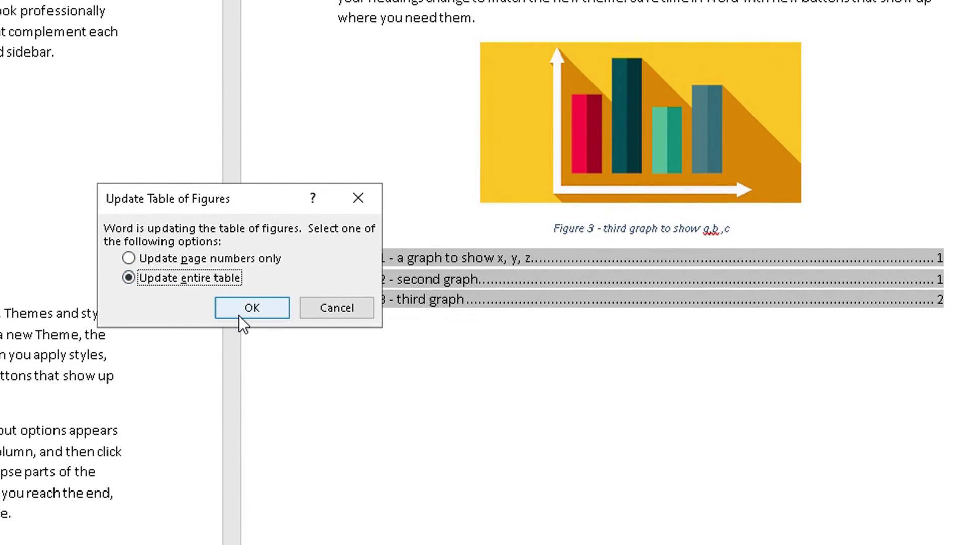